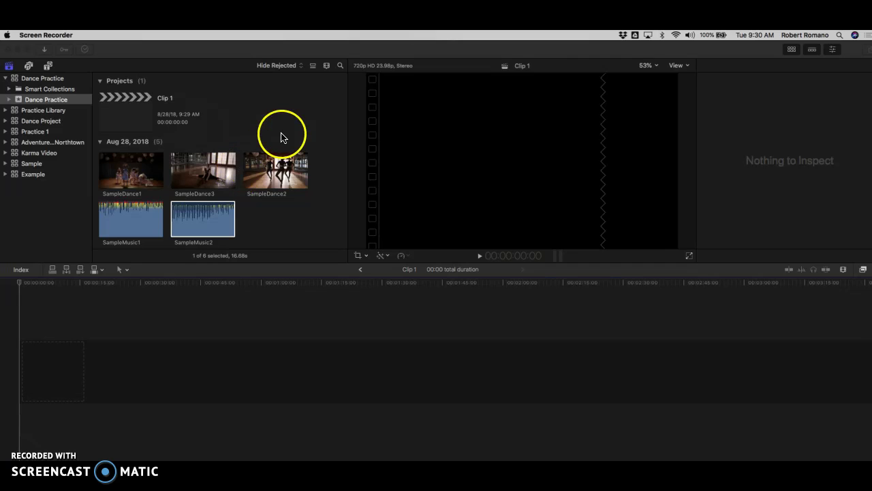
Add the SampleDance2 clip at the start of the Clip 1 timeline and play it back briefly
{"action": "left_click", "coordinate": [117, 165]}
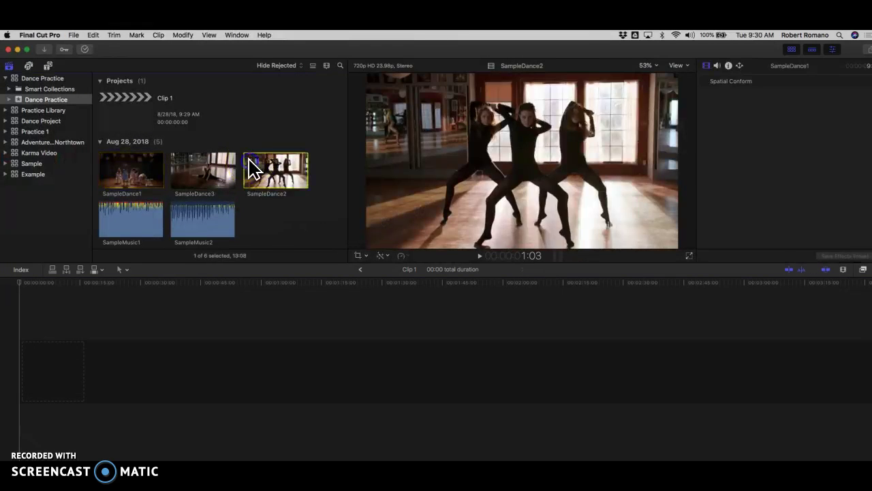
{"action": "left_click_drag", "start_coordinate": [276, 156], "coordinate": [85, 263]}
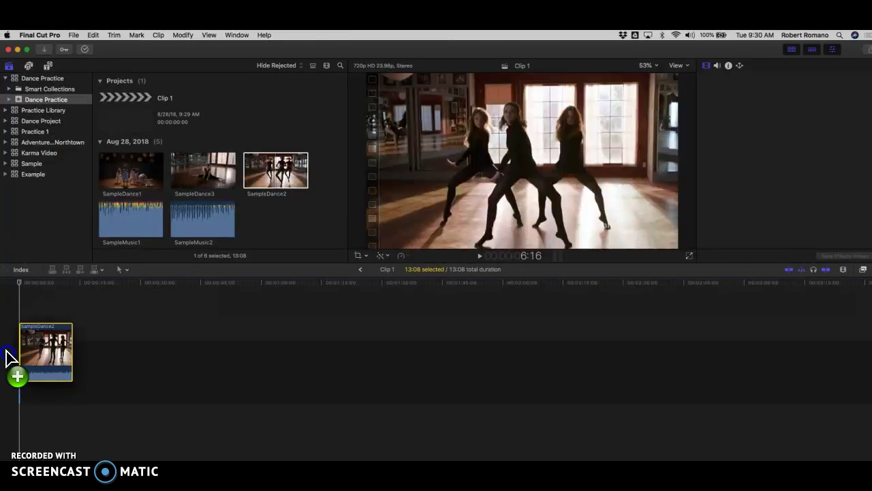
{"action": "left_click_drag", "start_coordinate": [7, 356], "coordinate": [7, 357]}
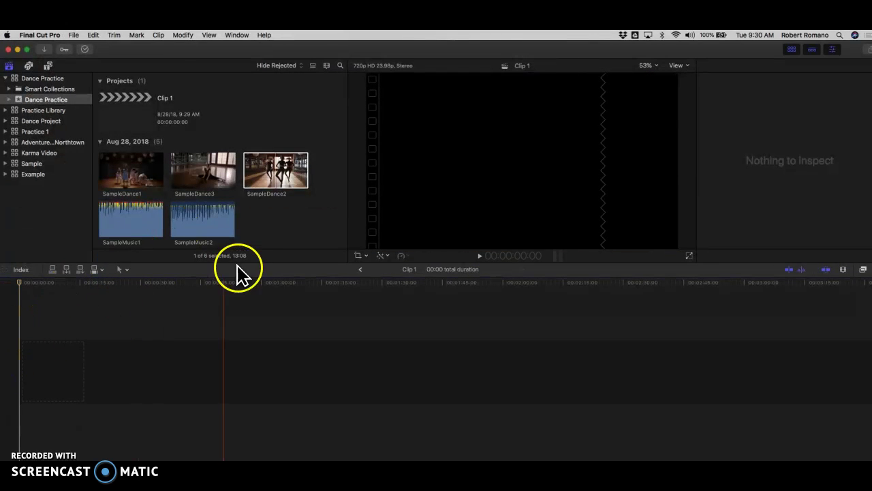
{"action": "left_click_drag", "start_coordinate": [273, 171], "coordinate": [15, 399]}
{"action": "key", "text": "space"}
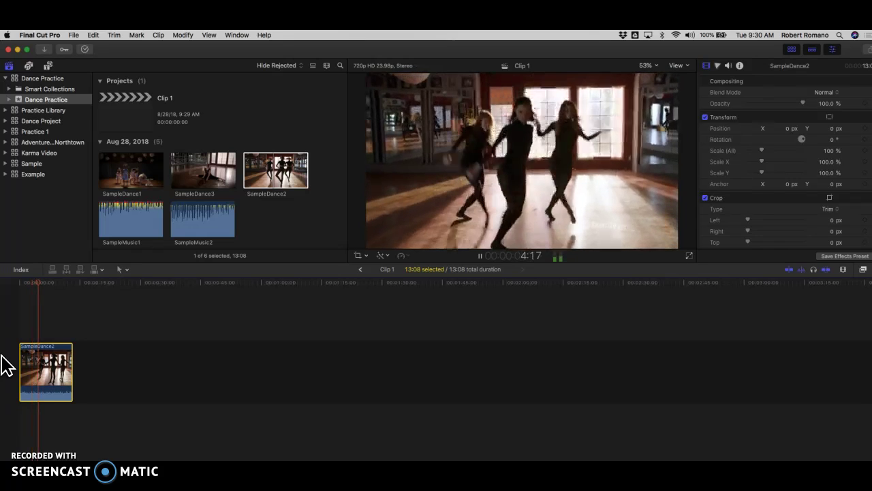
{"action": "key", "text": "space"}
Place the SampleMusic2 audio beneath SampleDance2, aligned to the start of the timeline
{"action": "left_click", "coordinate": [240, 213]}
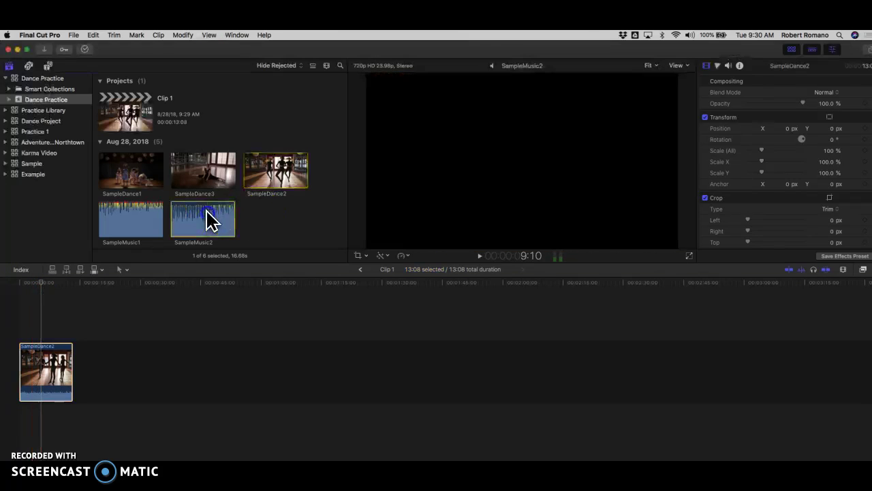
{"action": "left_click", "coordinate": [213, 220]}
{"action": "left_click_drag", "start_coordinate": [208, 219], "coordinate": [233, 243]}
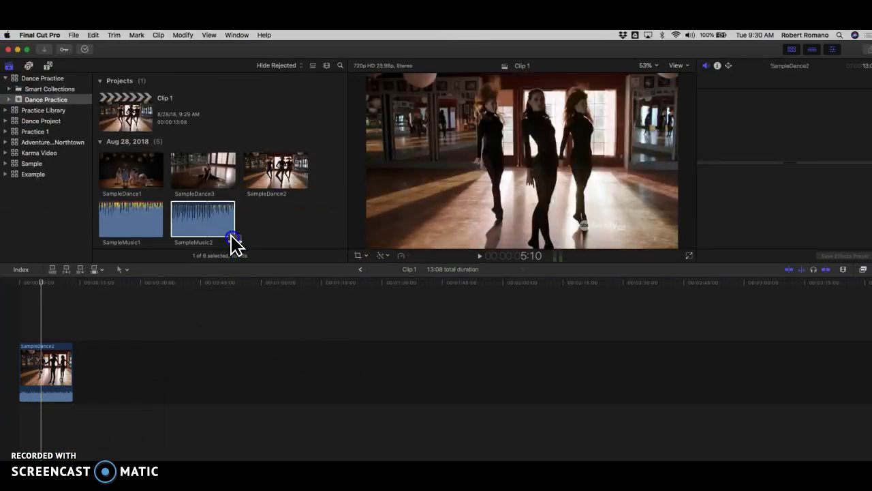
{"action": "left_click", "coordinate": [181, 216]}
{"action": "left_click_drag", "start_coordinate": [171, 234], "coordinate": [16, 414]}
Play the project from the start to hear the SampleDance2 audio together with SampleMusic2
{"action": "left_click", "coordinate": [14, 341]}
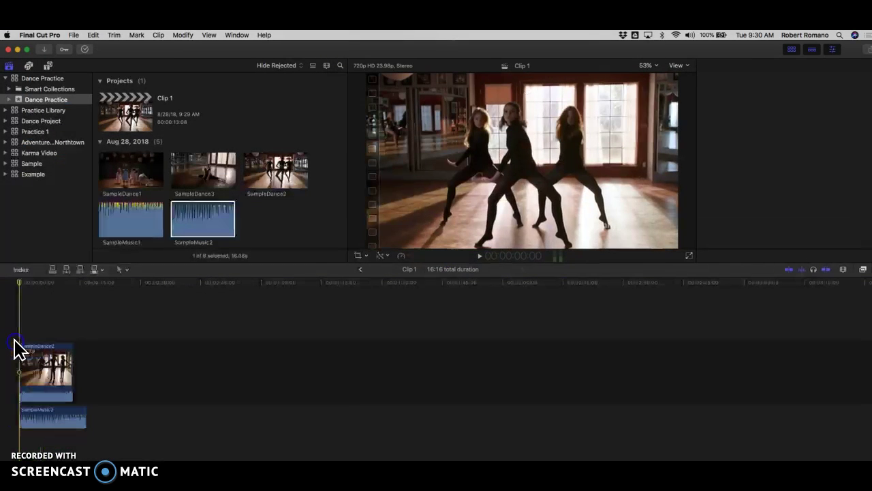
{"action": "key", "text": "XF86AudioRaiseVolume"}
{"action": "key", "text": "space"}
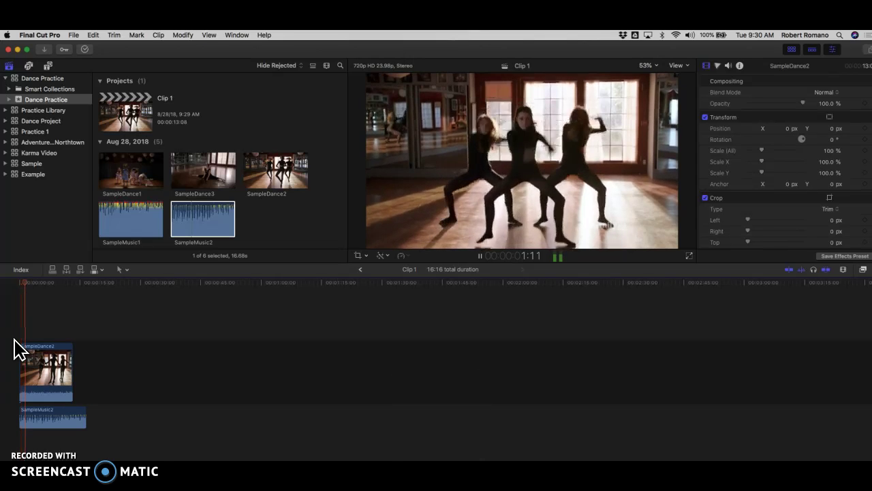
{"action": "key", "text": "space"}
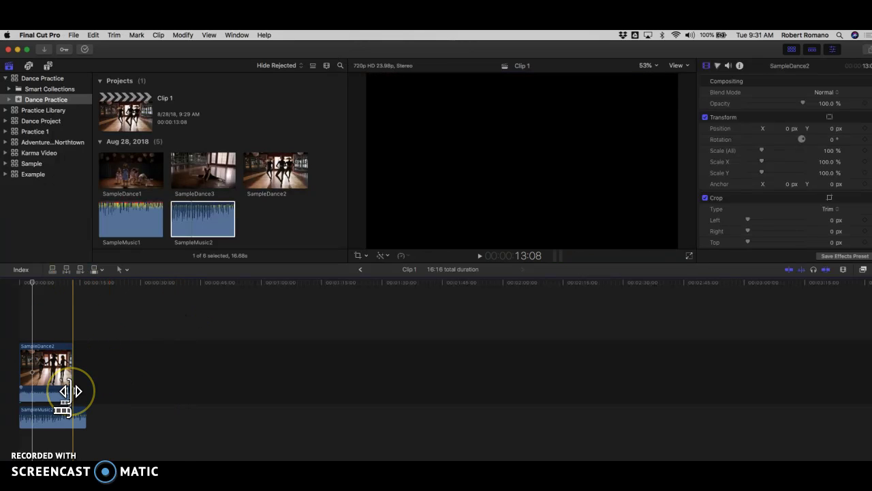
{"action": "key", "text": "space"}
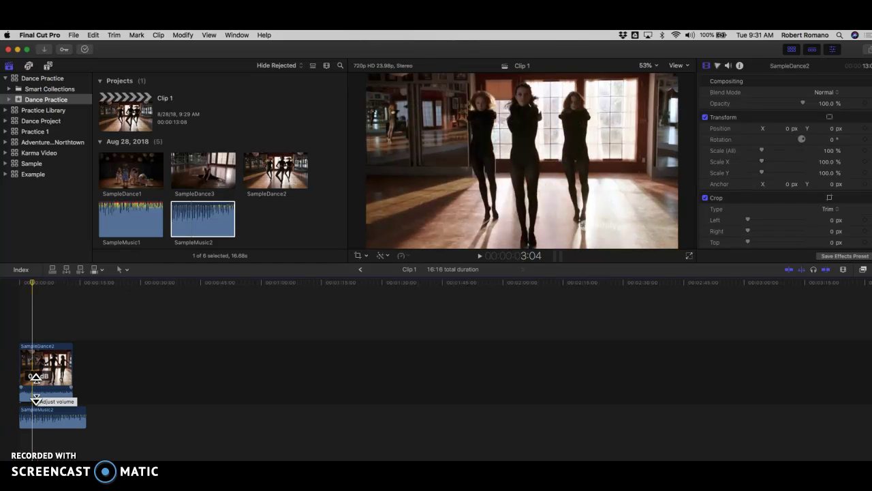
Lower the volume of SampleDance2's own audio all the way to silence in the timeline
{"action": "left_click", "coordinate": [78, 402]}
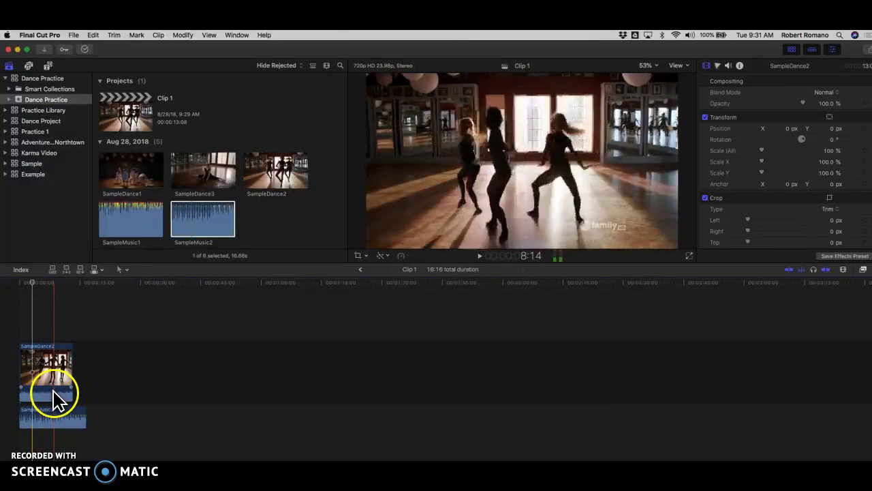
{"action": "key", "text": "XF86AudioMute"}
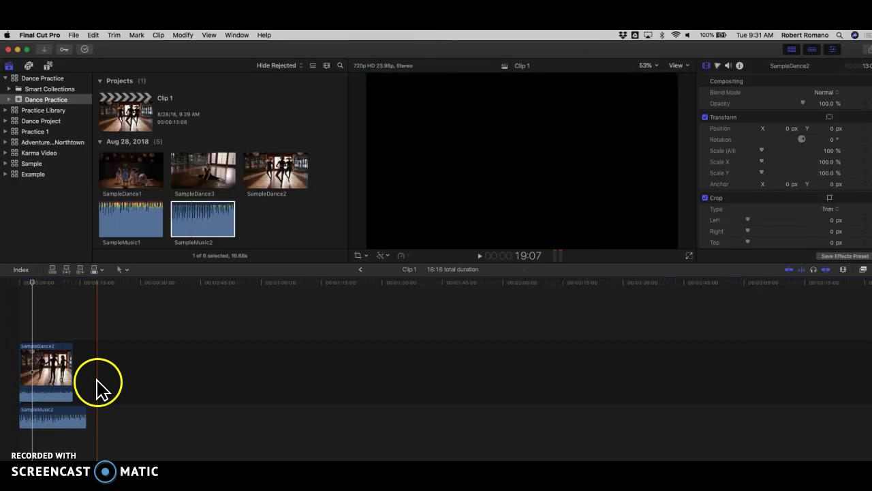
{"action": "left_click", "coordinate": [842, 269]}
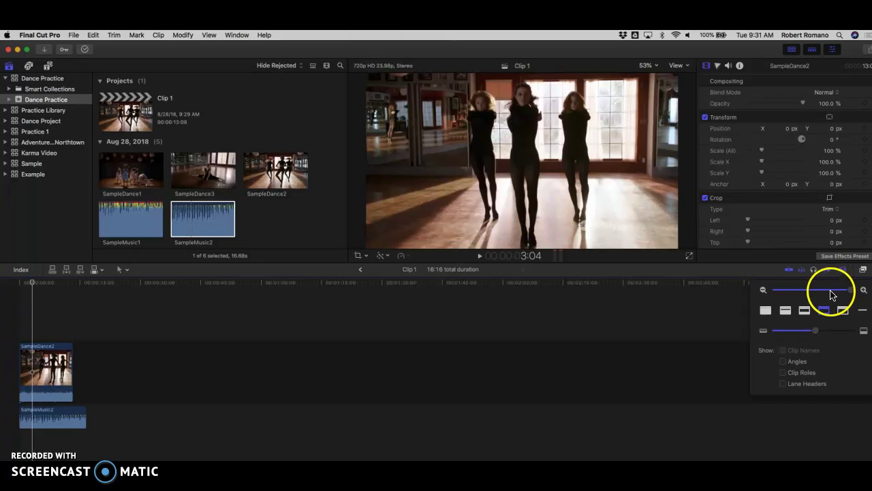
{"action": "left_click", "coordinate": [831, 292]}
{"action": "left_click_drag", "start_coordinate": [832, 293], "coordinate": [806, 293]}
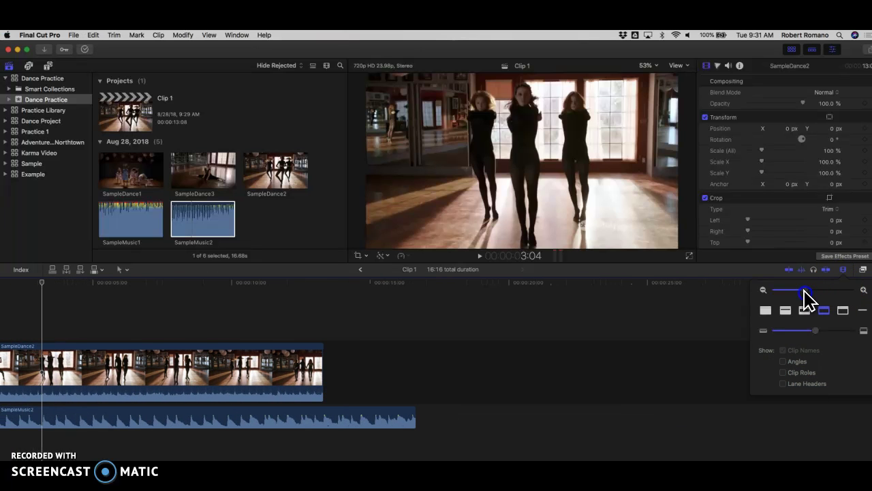
{"action": "left_click", "coordinate": [174, 450]}
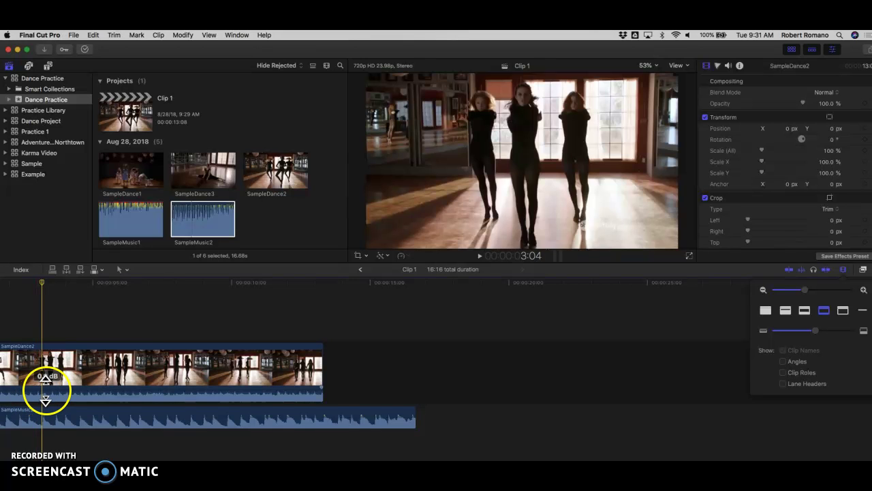
{"action": "left_click", "coordinate": [58, 417]}
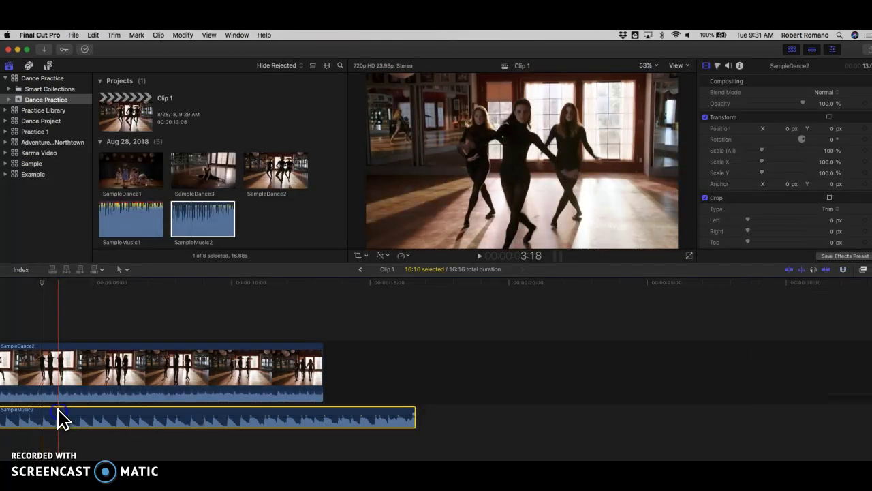
{"action": "left_click_drag", "start_coordinate": [55, 389], "coordinate": [54, 389]}
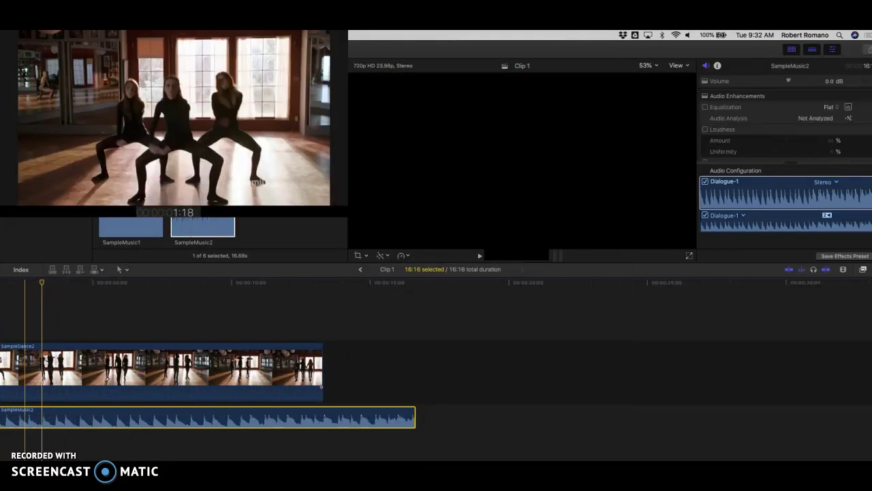
Play the project from the start to check SampleDance2 against the SampleMusic2 track
{"action": "left_click", "coordinate": [10, 341]}
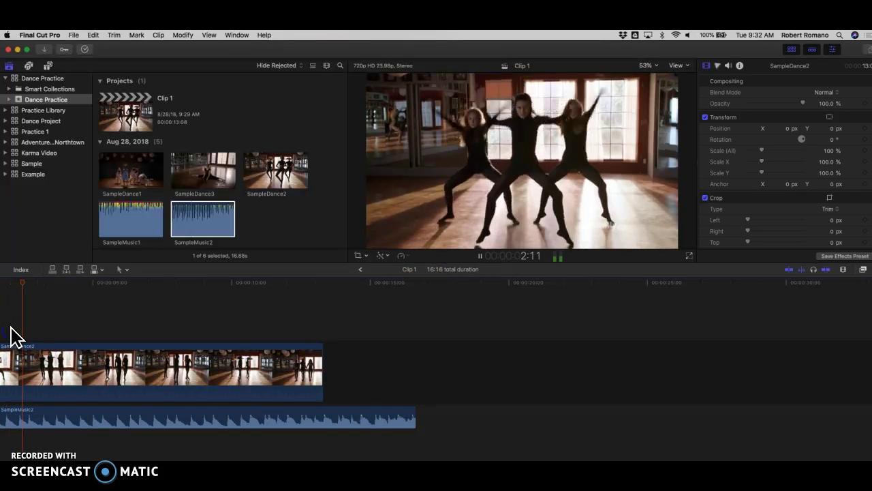
{"action": "key", "text": "XF86AudioRaiseVolume"}
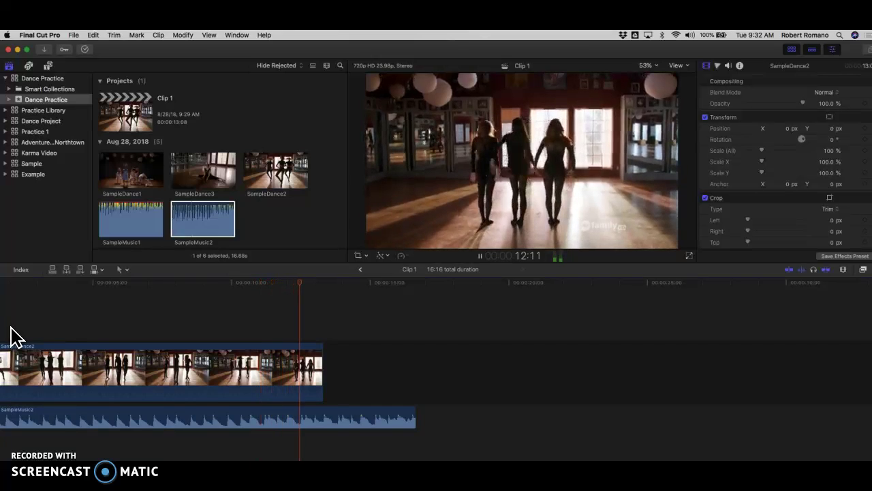
{"action": "key", "text": "space"}
Add the SampleDance1 clip directly after SampleDance2 in the timeline
{"action": "left_click", "coordinate": [58, 368]}
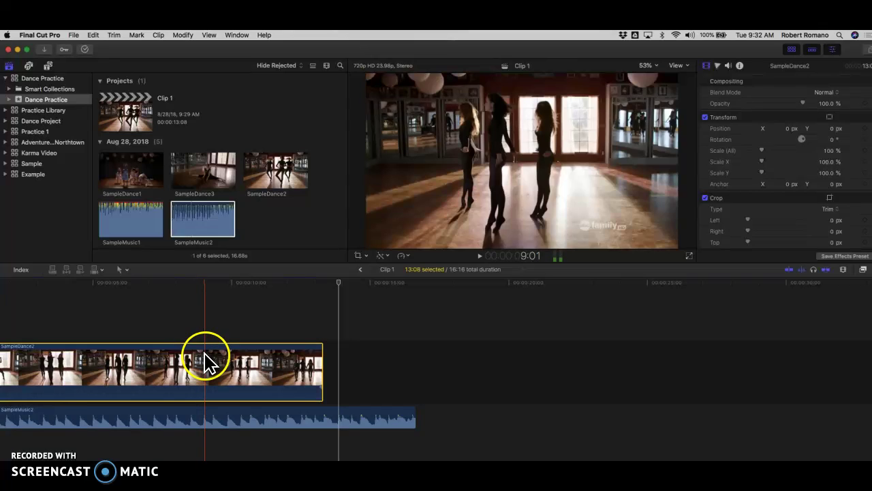
{"action": "left_click", "coordinate": [123, 165]}
{"action": "left_click_drag", "start_coordinate": [122, 166], "coordinate": [235, 373]}
{"action": "left_click", "coordinate": [235, 373]}
Shift the SampleMusic2 clip slightly later in the timeline and return it to the start beneath SampleDance2
{"action": "left_click", "coordinate": [233, 411]}
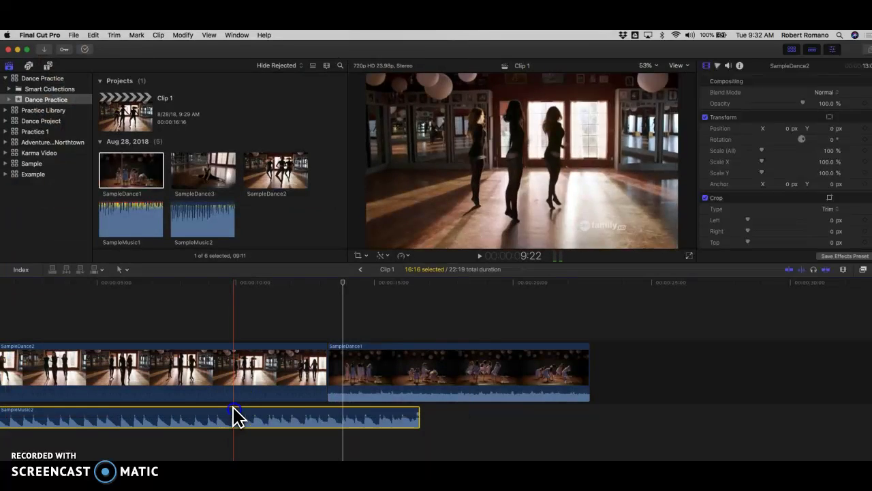
{"action": "left_click_drag", "start_coordinate": [220, 414], "coordinate": [238, 420]}
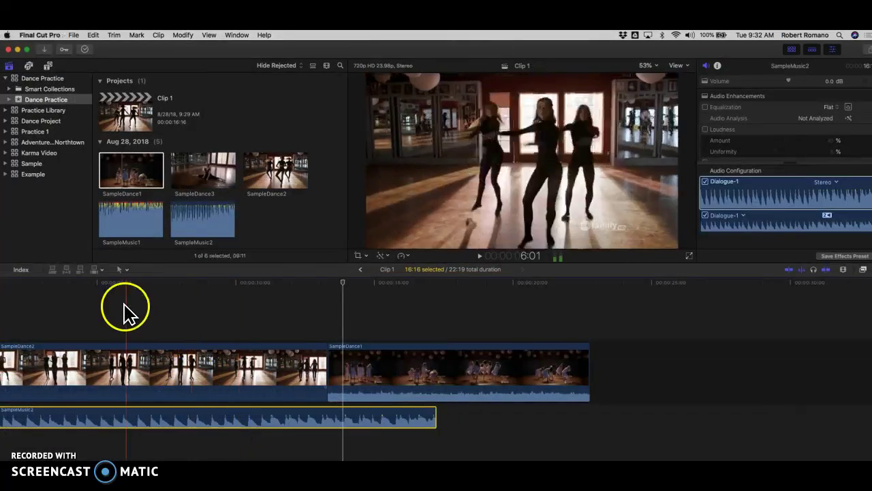
{"action": "scroll", "coordinate": [84, 338], "scroll_direction": "left", "scroll_amount": 3}
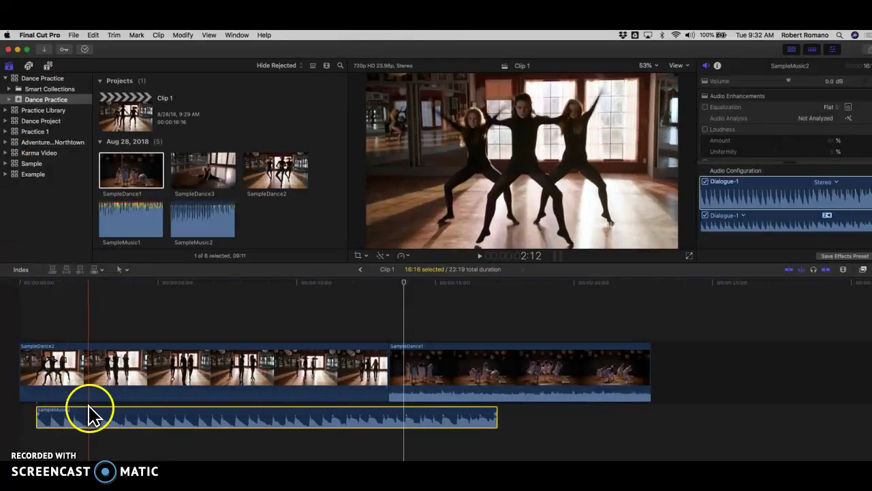
{"action": "left_click_drag", "start_coordinate": [89, 194], "coordinate": [72, 198]}
{"action": "left_click_drag", "start_coordinate": [64, 415], "coordinate": [65, 415]}
Play the project from the beginning to check SampleDance2 with the music realigned
{"action": "left_click", "coordinate": [23, 350]}
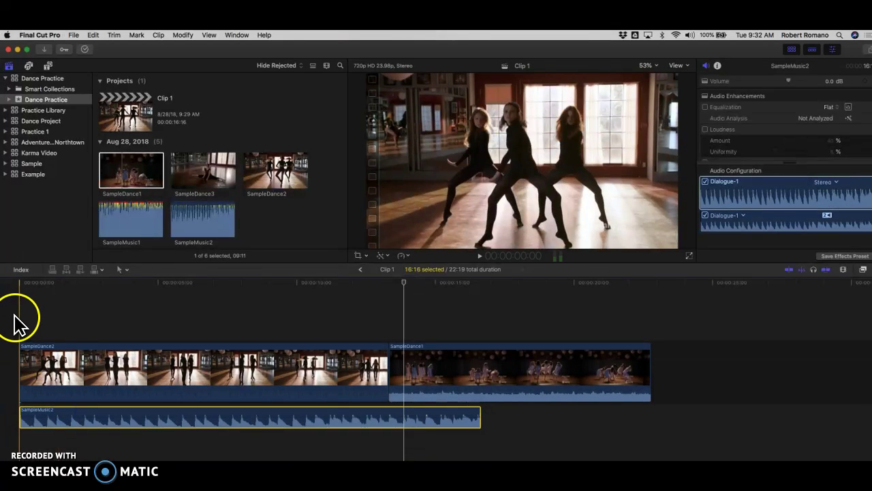
{"action": "key", "text": "space"}
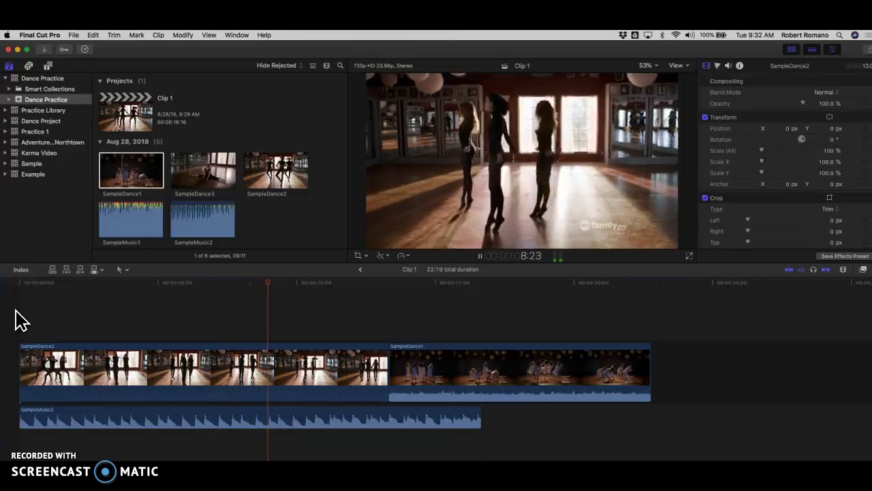
{"action": "key", "text": "space"}
Move SampleMusic2 to begin beneath SampleDance1 and delete SampleDance2 from the timeline
{"action": "left_click", "coordinate": [287, 413]}
{"action": "left_click_drag", "start_coordinate": [275, 414], "coordinate": [644, 419]}
{"action": "left_click", "coordinate": [253, 383]}
{"action": "key", "text": "Delete"}
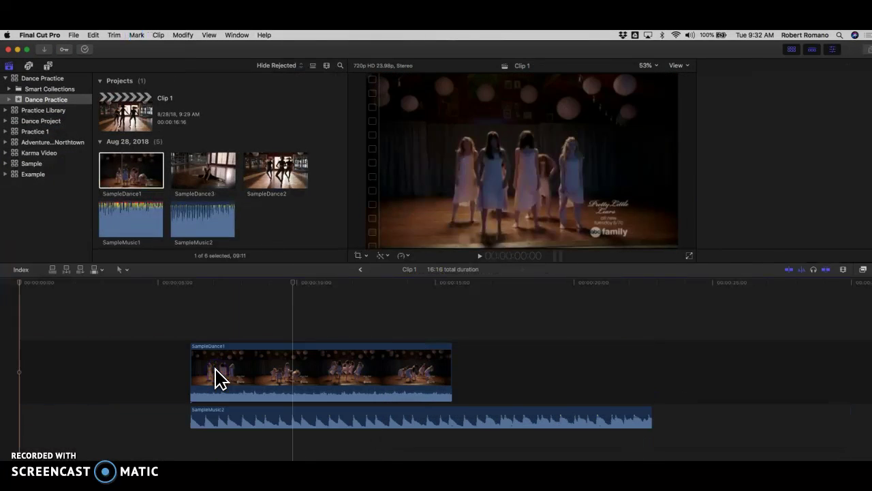
Lower SampleDance1's own audio to silence and play the project from the start with SampleMusic2
{"action": "left_click", "coordinate": [64, 339]}
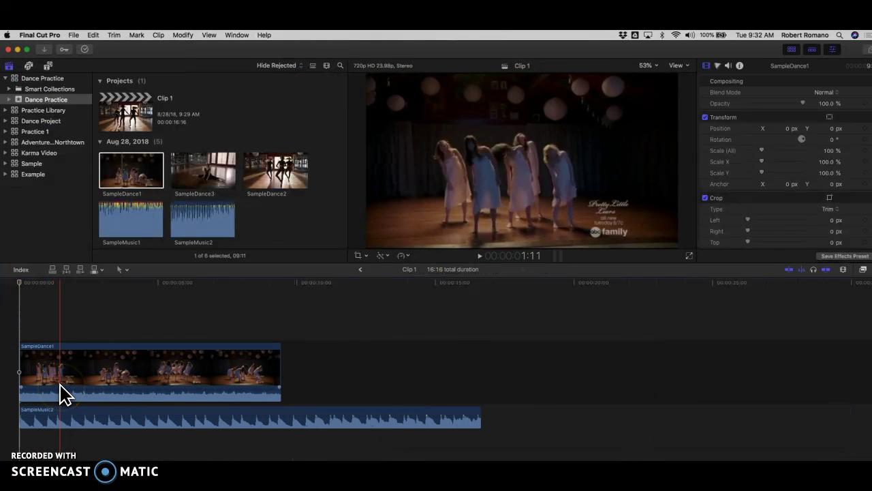
{"action": "left_click_drag", "start_coordinate": [60, 392], "coordinate": [59, 425]}
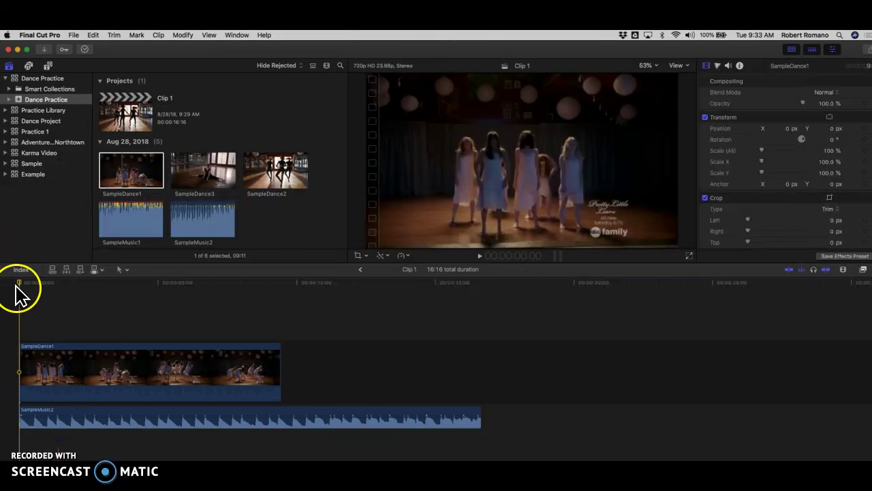
{"action": "key", "text": "space"}
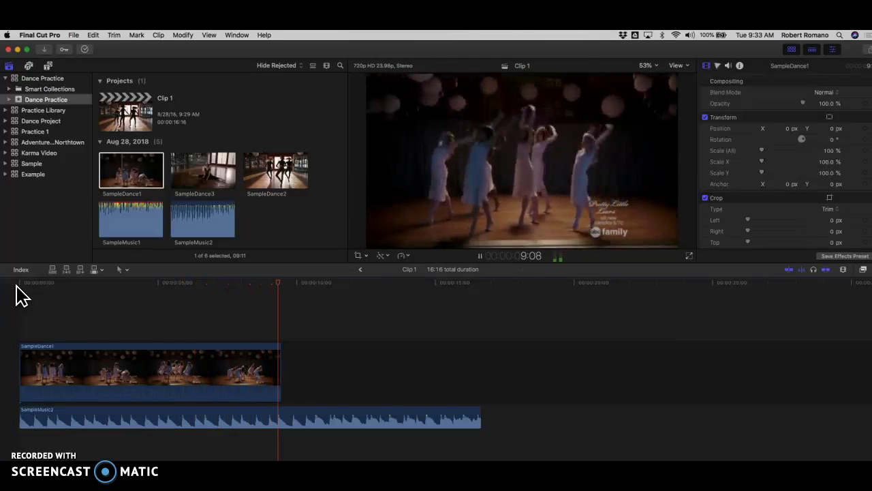
{"action": "left_click_drag", "start_coordinate": [123, 295], "coordinate": [174, 366]}
Set a custom speed rate of 90% for the SampleDance1 clip in the timeline
{"action": "left_click", "coordinate": [210, 373]}
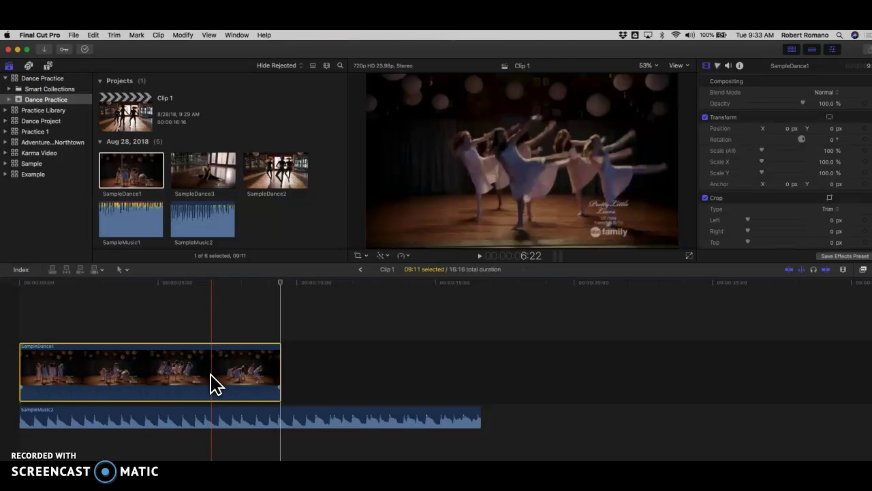
{"action": "left_click", "coordinate": [438, 353]}
{"action": "left_click", "coordinate": [191, 351]}
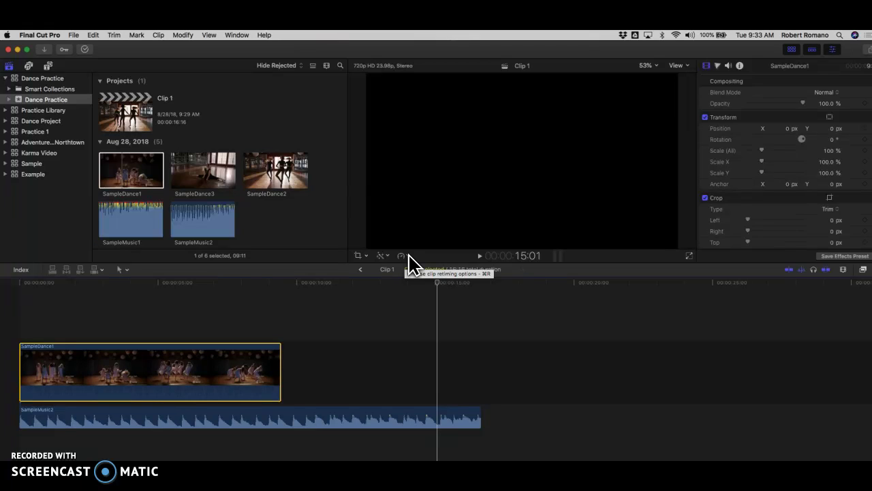
{"action": "left_click", "coordinate": [406, 259]}
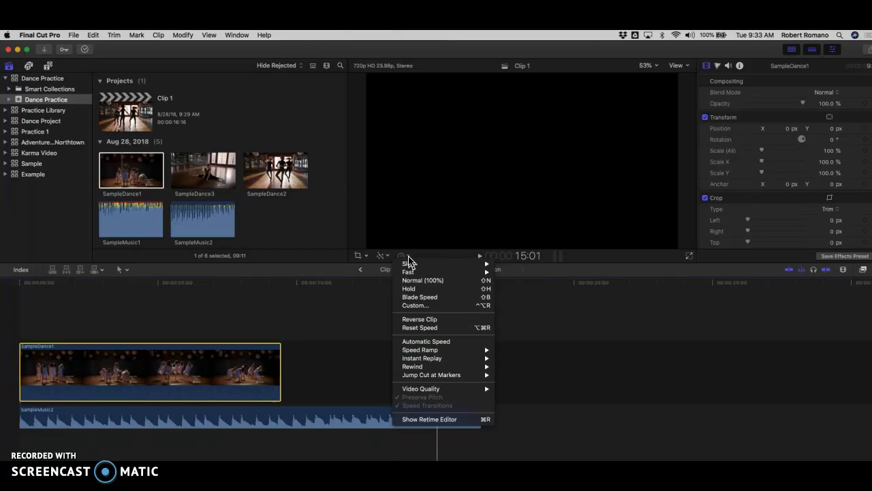
{"action": "left_click", "coordinate": [423, 282]}
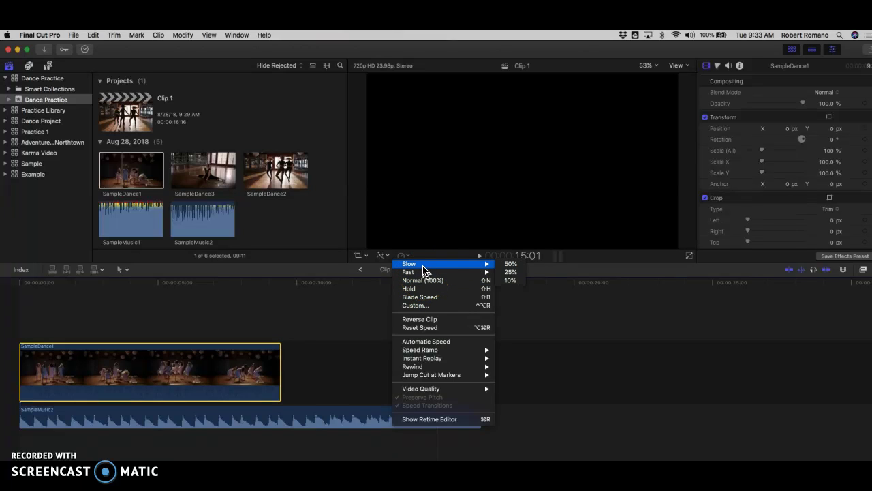
{"action": "mouse_move", "coordinate": [470, 272]}
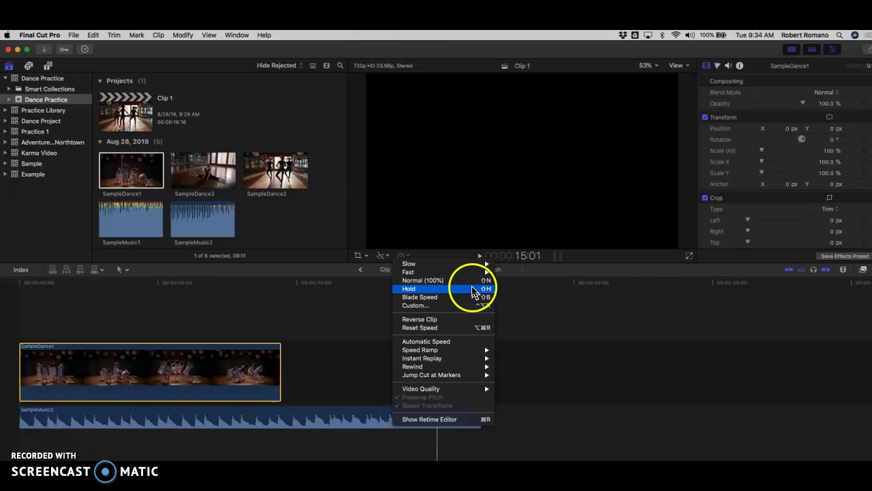
{"action": "left_click", "coordinate": [442, 305]}
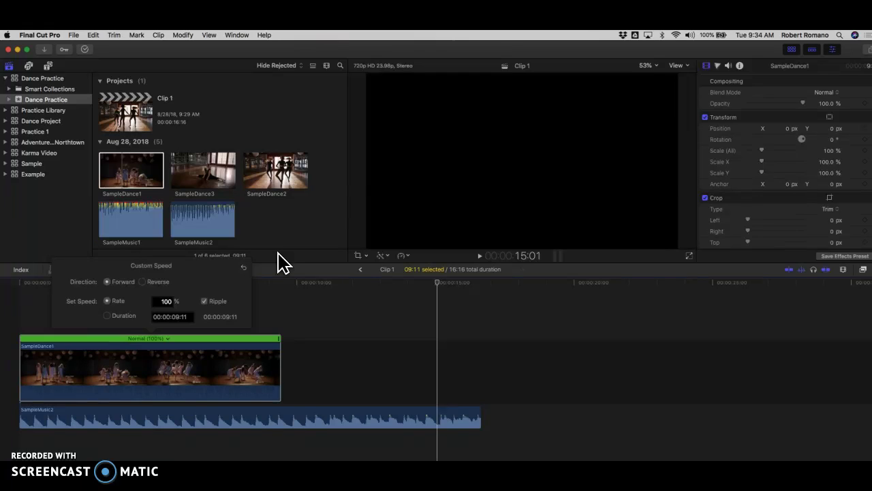
{"action": "left_click", "coordinate": [171, 300]}
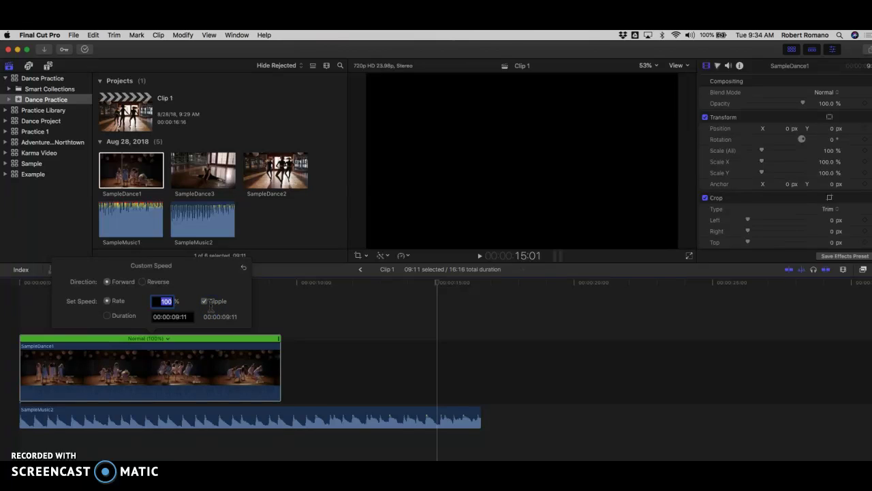
{"action": "left_click", "coordinate": [63, 333]}
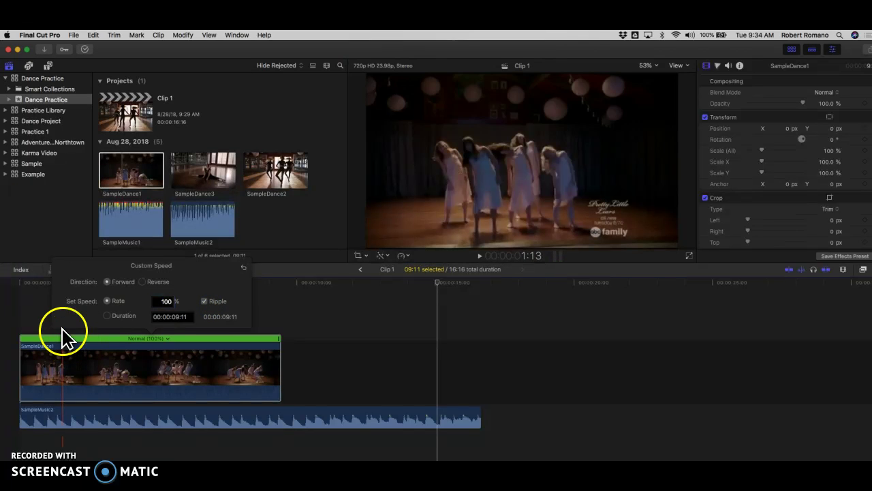
{"action": "left_click", "coordinate": [166, 301]}
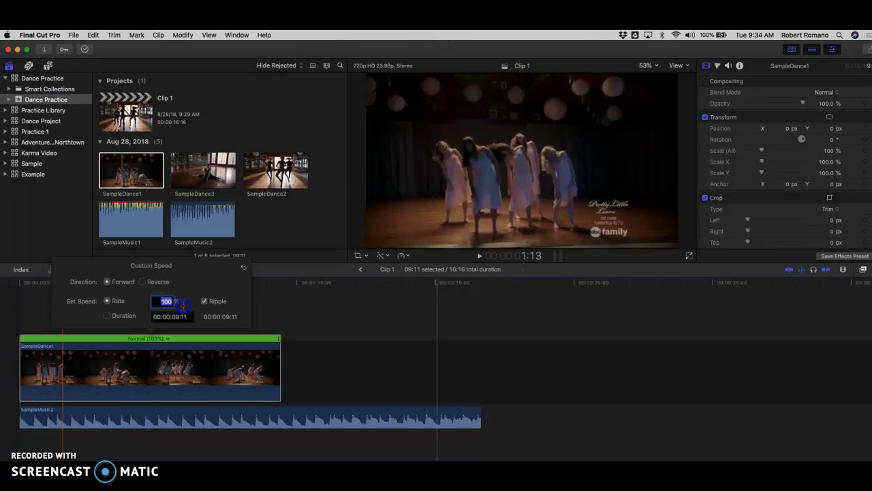
{"action": "type", "text": "90"}
{"action": "key", "text": "Return"}
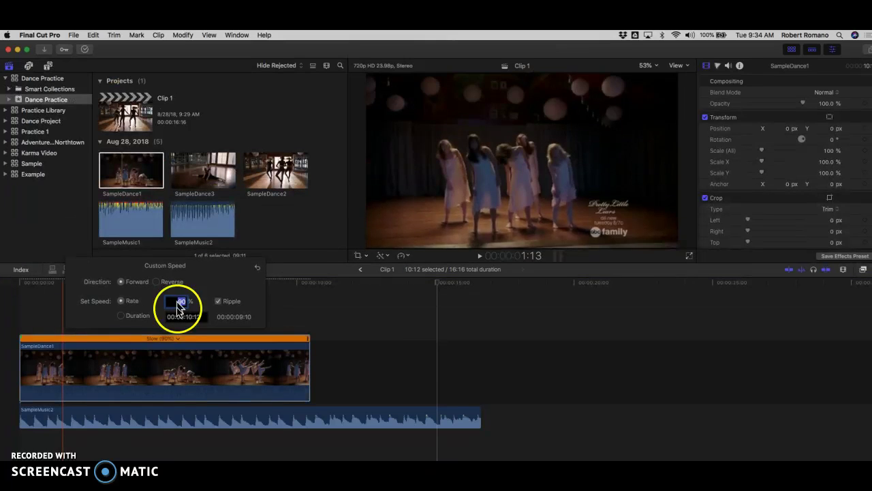
{"action": "left_click", "coordinate": [282, 321]}
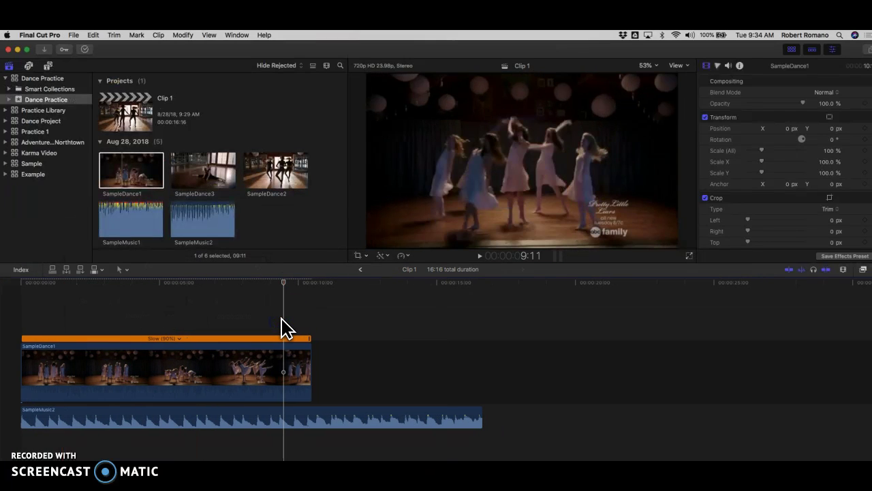
Play the project from the beginning to check SampleDance1 at 90% speed against SampleMusic2
{"action": "left_click", "coordinate": [20, 342]}
{"action": "key", "text": "space"}
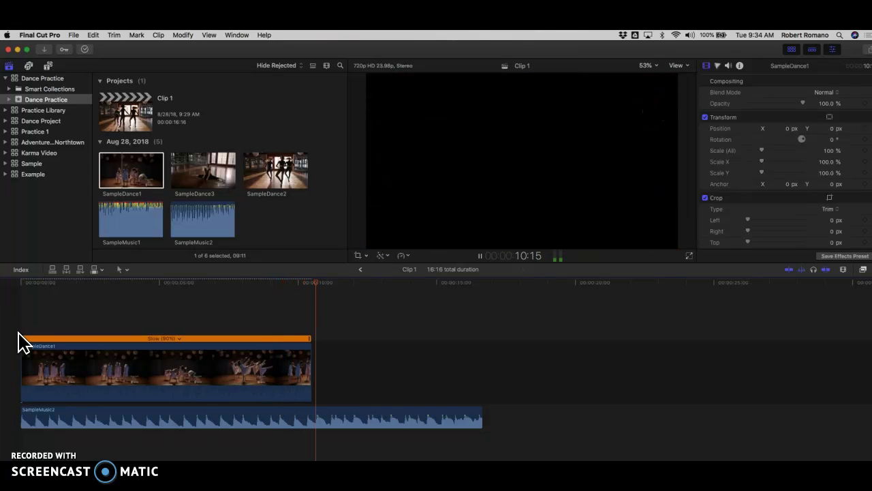
{"action": "key", "text": "space"}
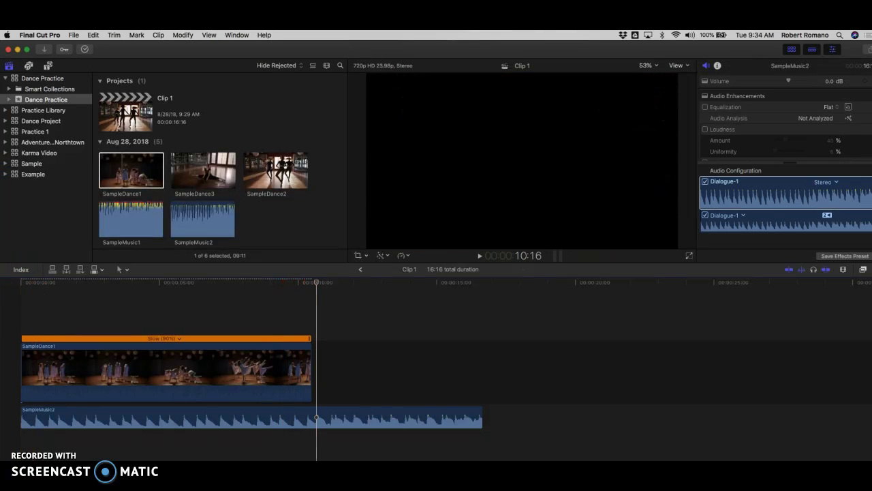
{"action": "left_click", "coordinate": [11, 318]}
{"action": "key", "text": "space"}
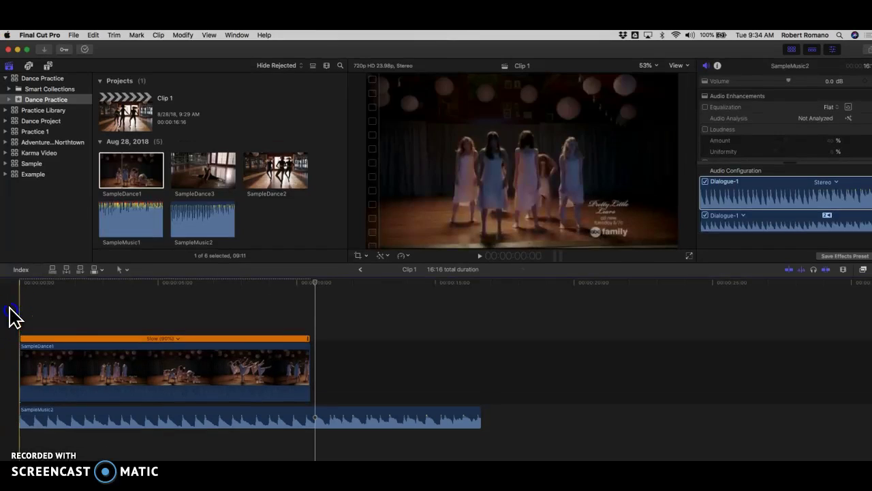
{"action": "key", "text": "Home"}
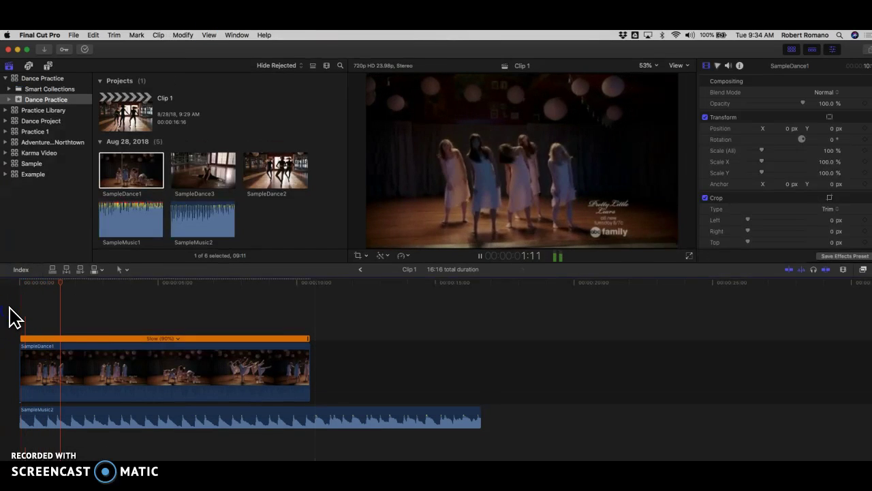
{"action": "key", "text": "space"}
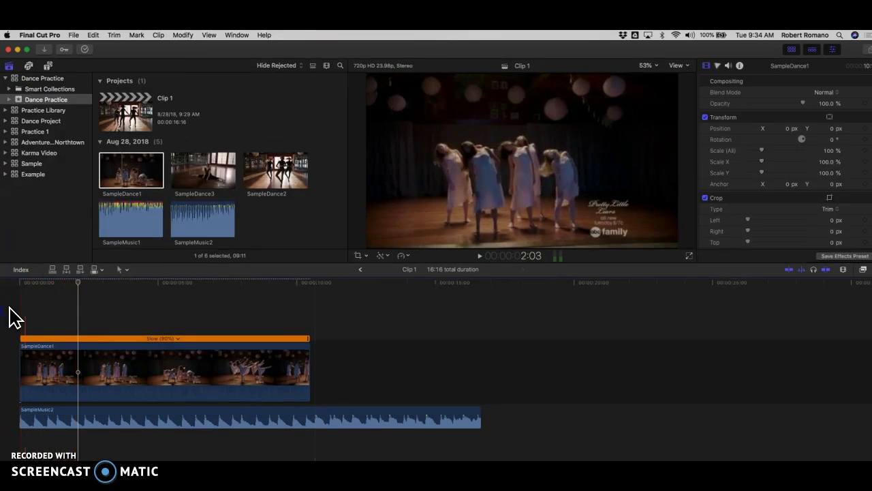
Set SampleDance1's custom speed rate to 85%
{"action": "left_click", "coordinate": [163, 338]}
{"action": "left_click", "coordinate": [165, 339]}
{"action": "left_click", "coordinate": [165, 339]}
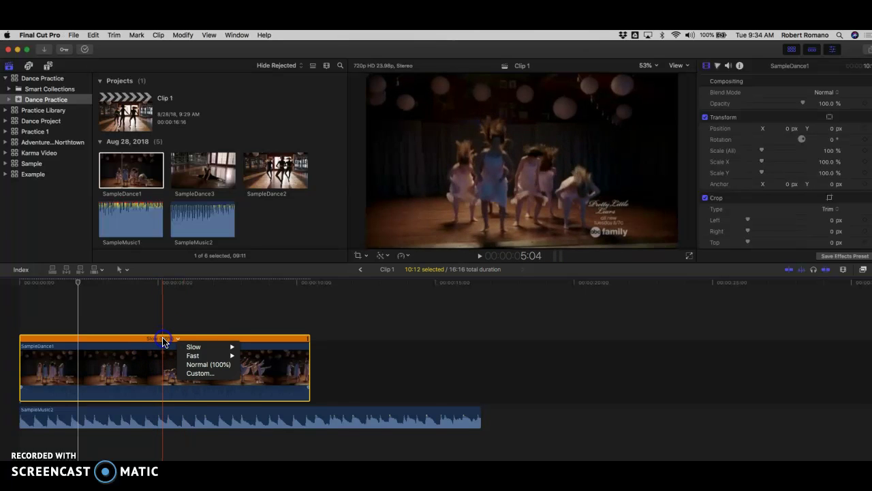
{"action": "left_click", "coordinate": [199, 373]}
{"action": "left_click", "coordinate": [194, 301]}
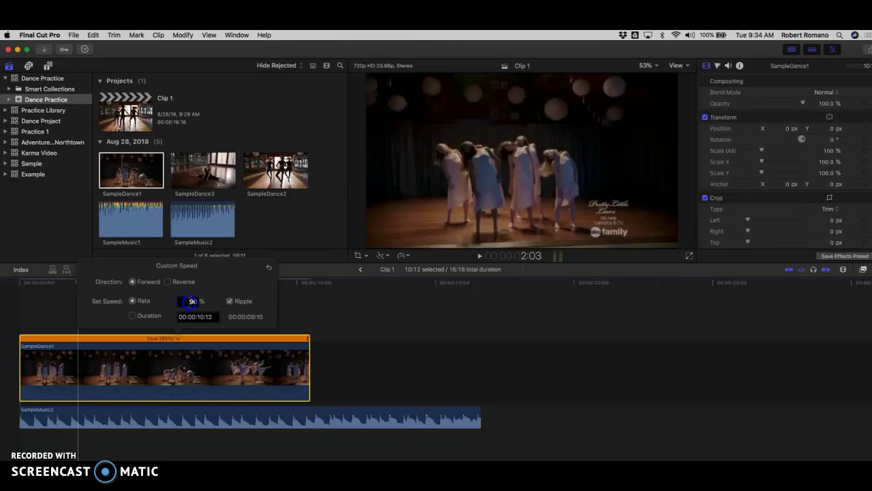
{"action": "type", "text": "85"}
{"action": "key", "text": "Return"}
{"action": "left_click", "coordinate": [381, 341]}
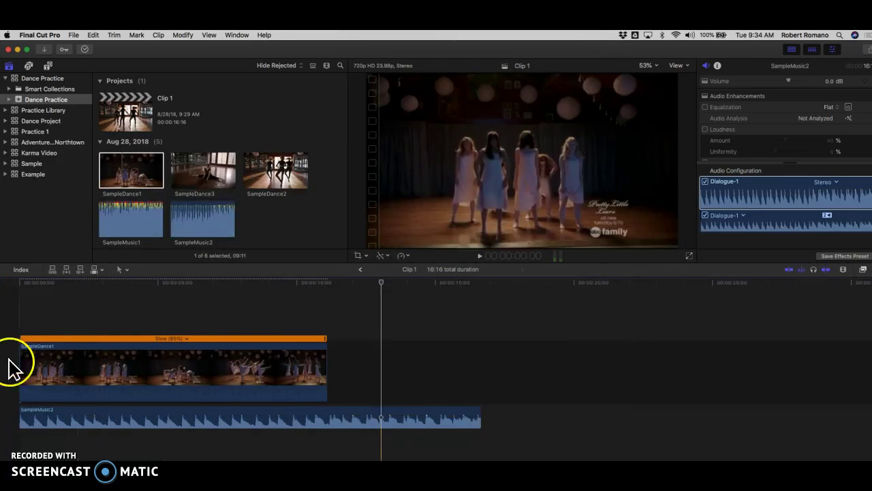
Play the project from the start to check how SampleDance1 at 85% speed fits SampleMusic2
{"action": "left_click", "coordinate": [22, 331]}
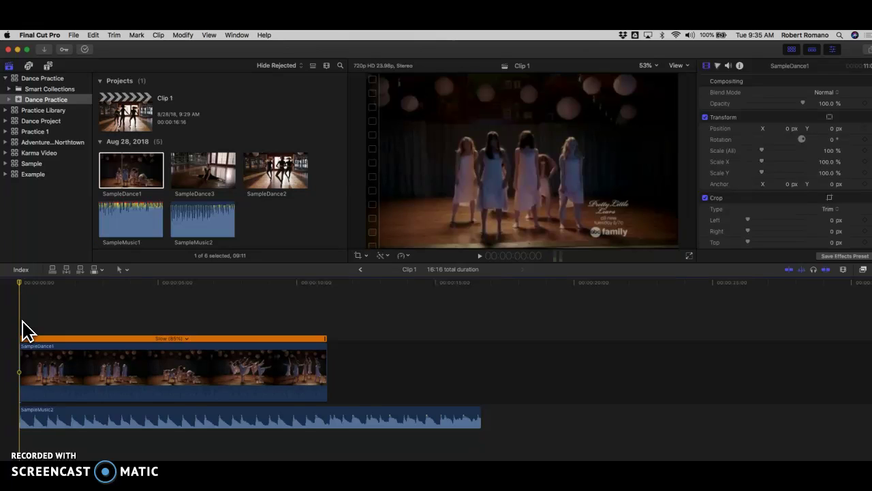
{"action": "key", "text": "space"}
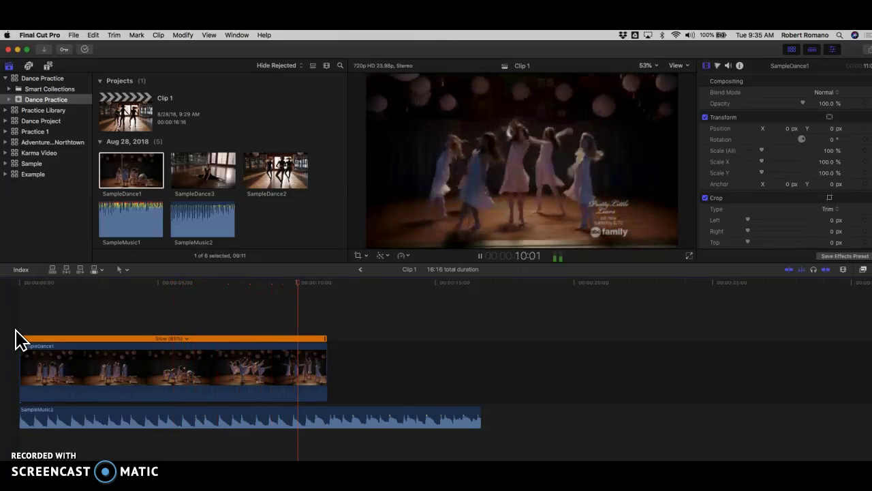
{"action": "key", "text": "space"}
{"action": "left_click", "coordinate": [25, 311]}
{"action": "key", "text": "space"}
{"action": "key", "text": "space"}
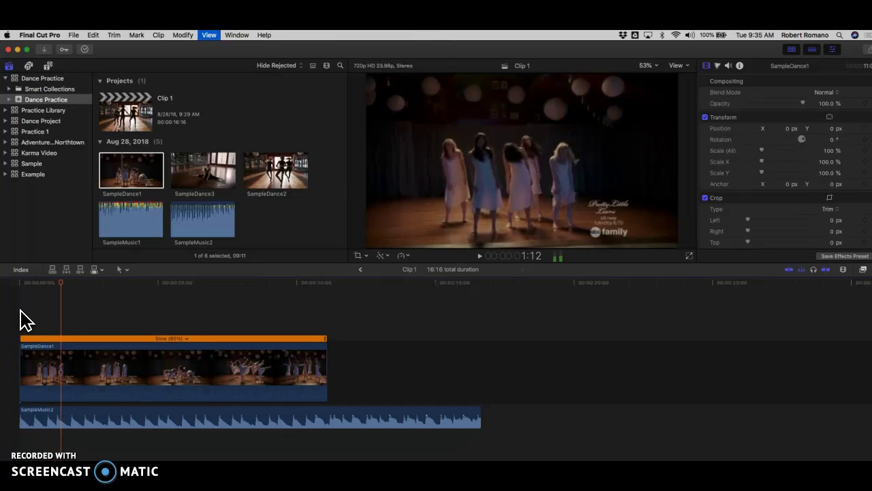
{"action": "left_click", "coordinate": [21, 315]}
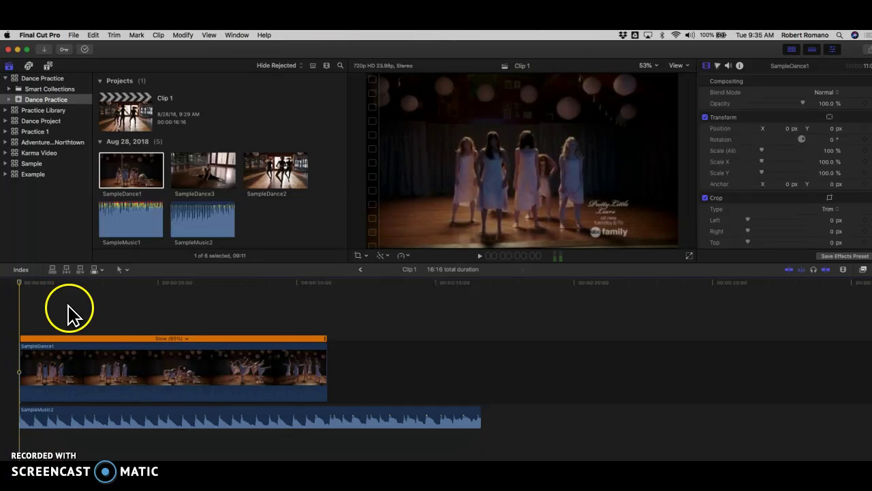
{"action": "left_click", "coordinate": [191, 346]}
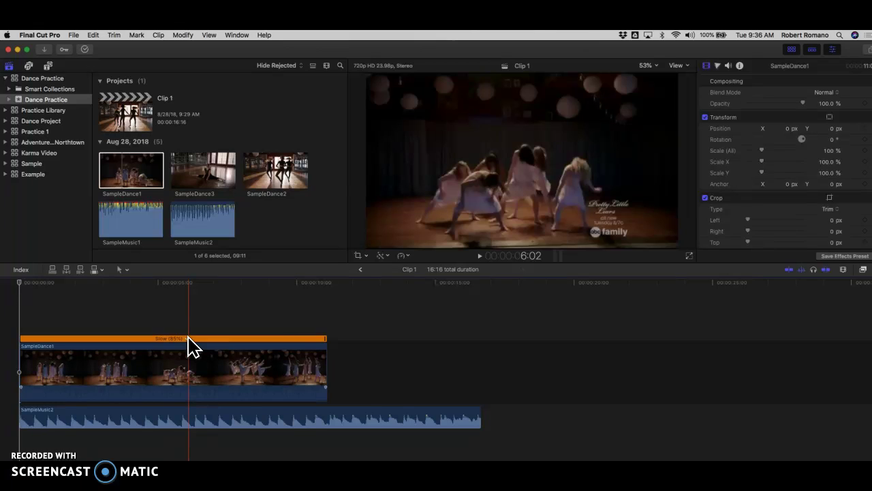
{"action": "left_click", "coordinate": [219, 344]}
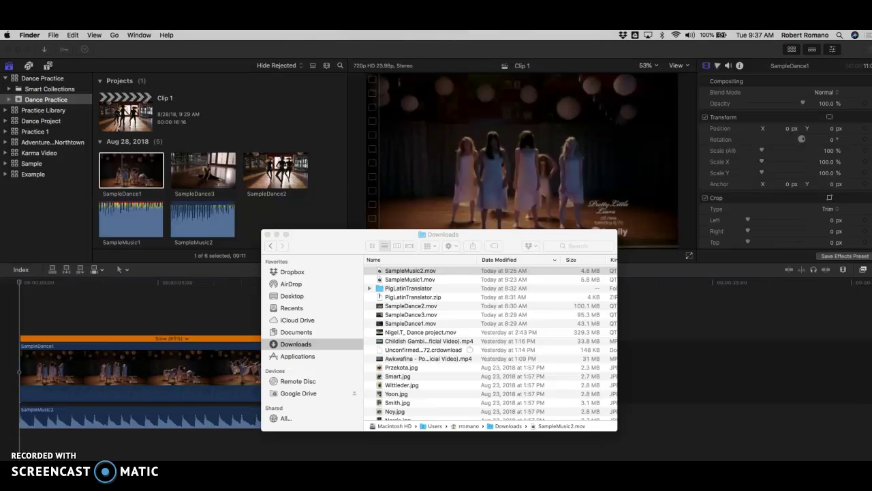
{"action": "left_click", "coordinate": [60, 306]}
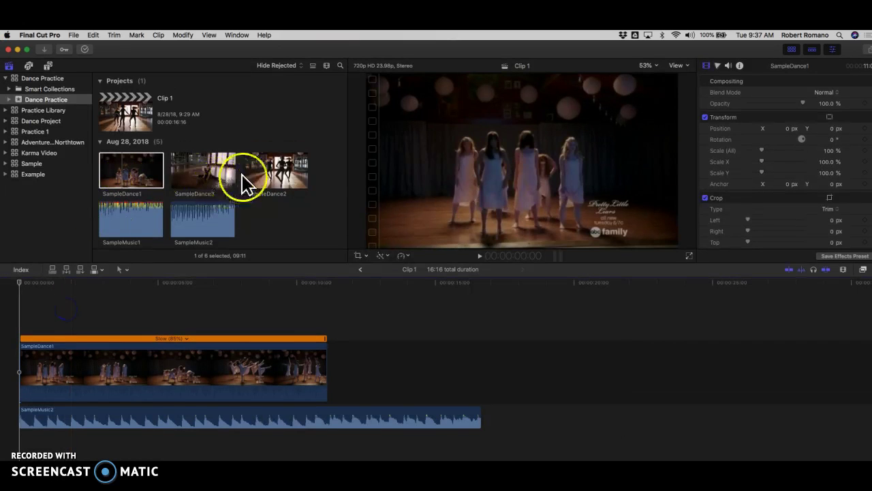
{"action": "left_click", "coordinate": [285, 171]}
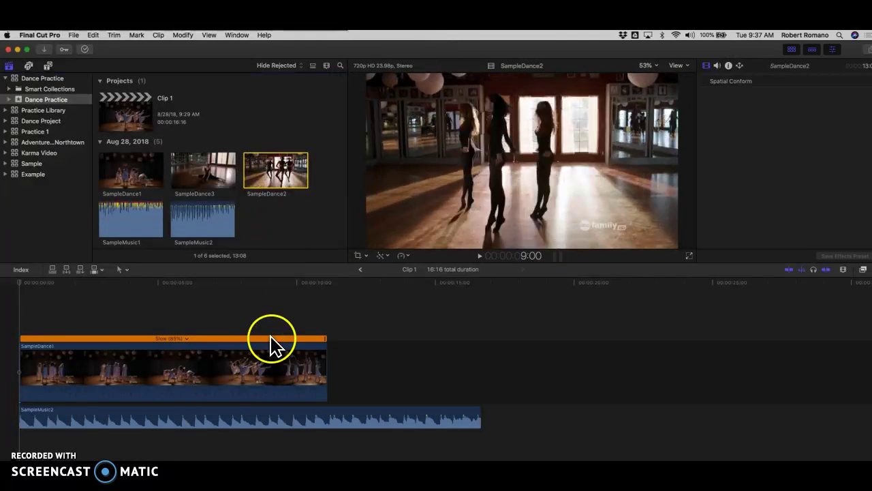
{"action": "left_click", "coordinate": [239, 318]}
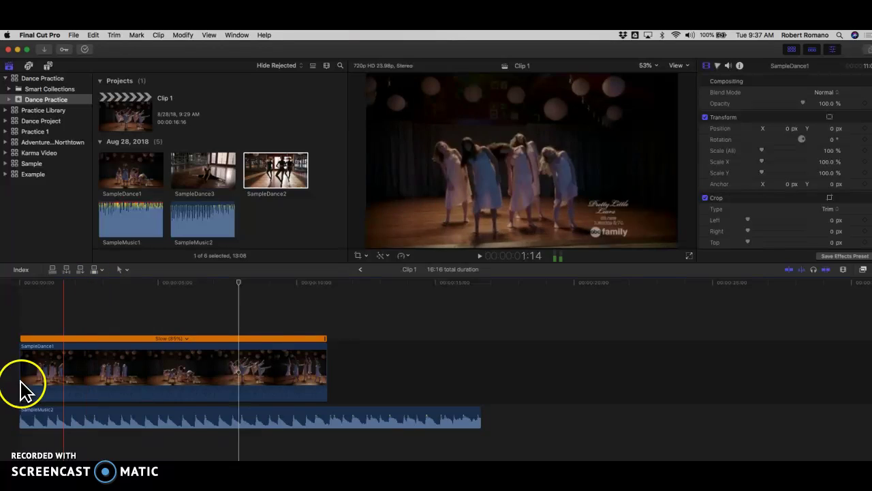